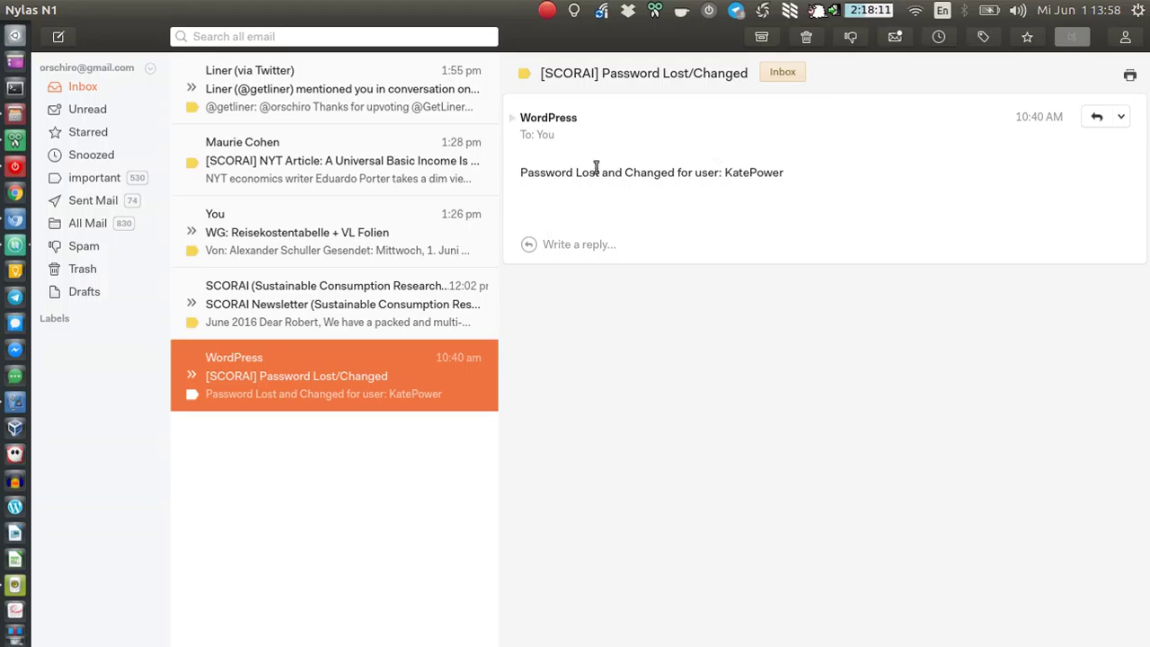
- Bring up the Stack Exchange question about disabling WordPress password-change e-mails
{"action": "left_click", "coordinate": [17, 228]}
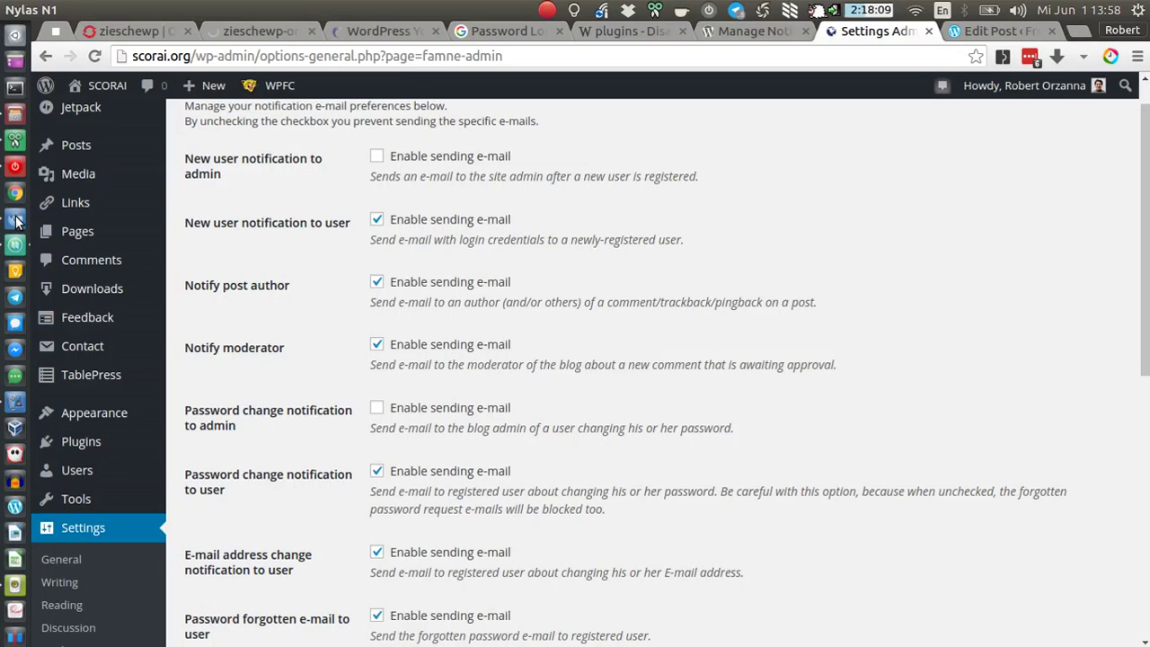
{"action": "left_click", "coordinate": [723, 36]}
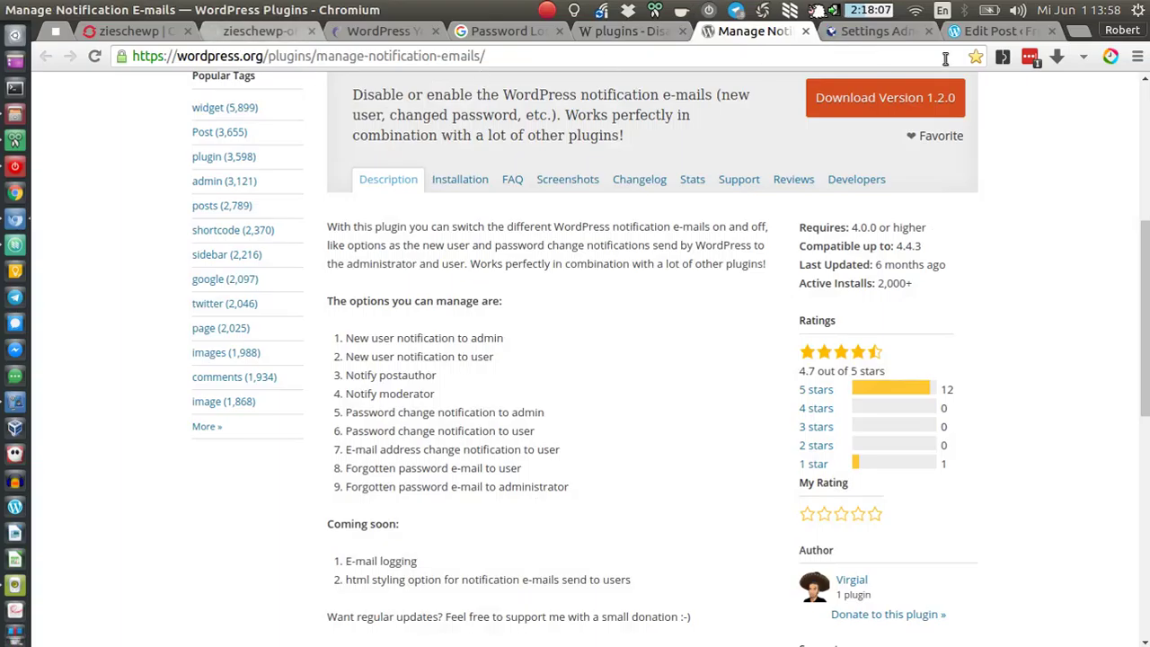
{"action": "left_click", "coordinate": [597, 34]}
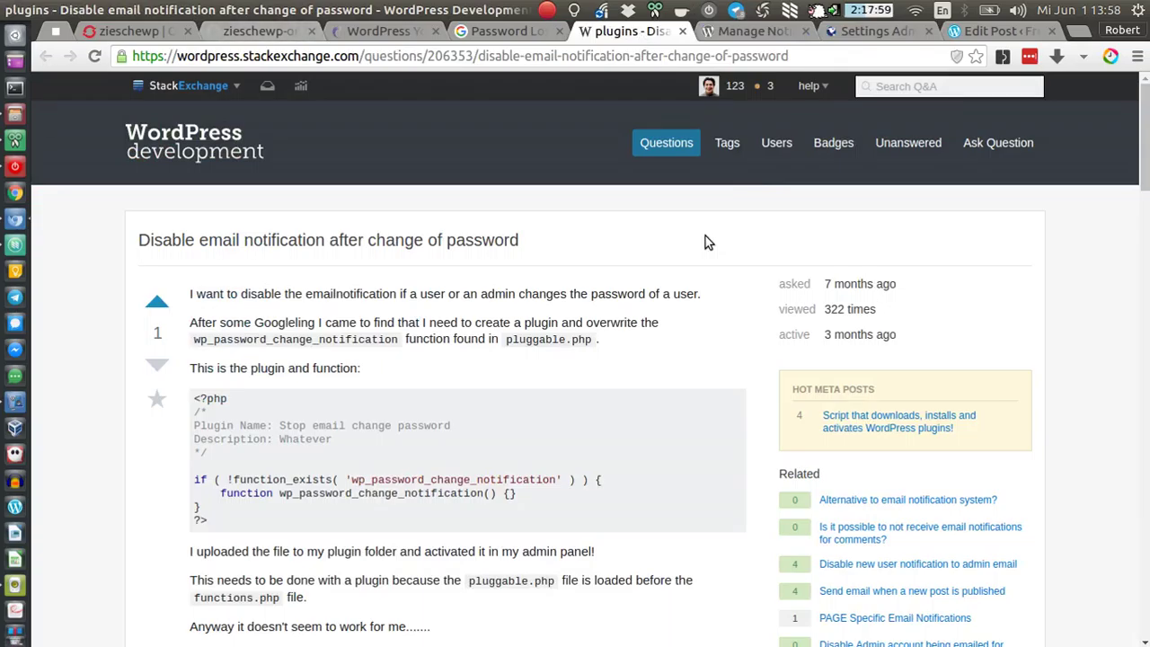
{"action": "scroll", "coordinate": [413, 171], "scroll_direction": "down", "scroll_amount": 1}
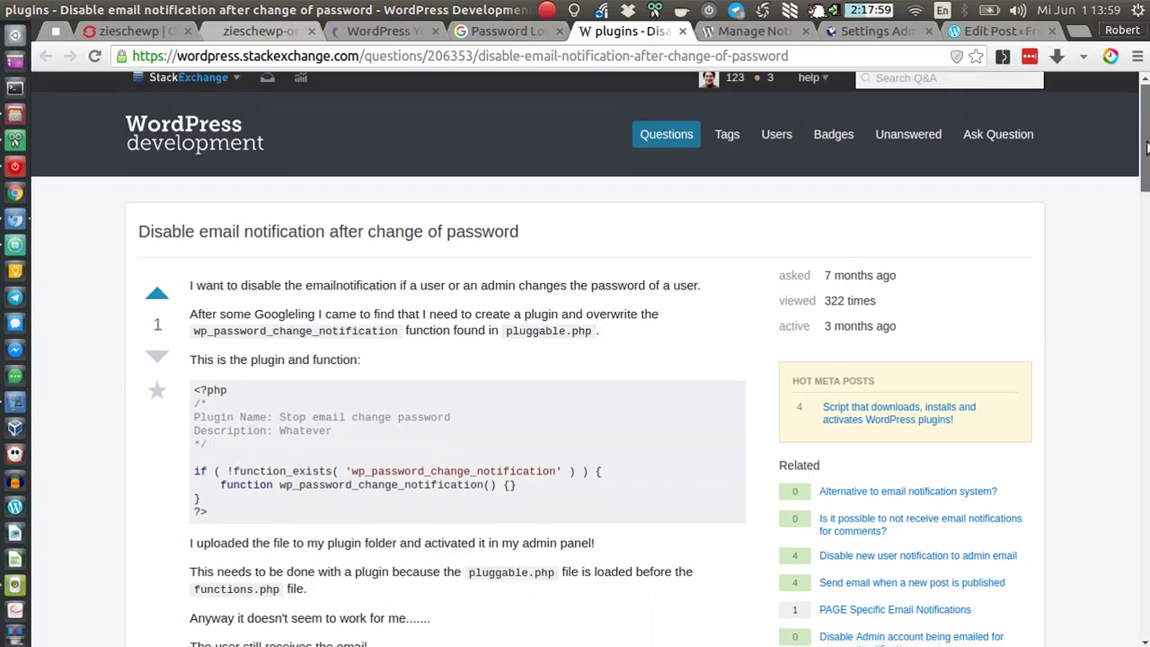
{"action": "scroll", "coordinate": [269, 135], "scroll_direction": "up", "scroll_amount": 1}
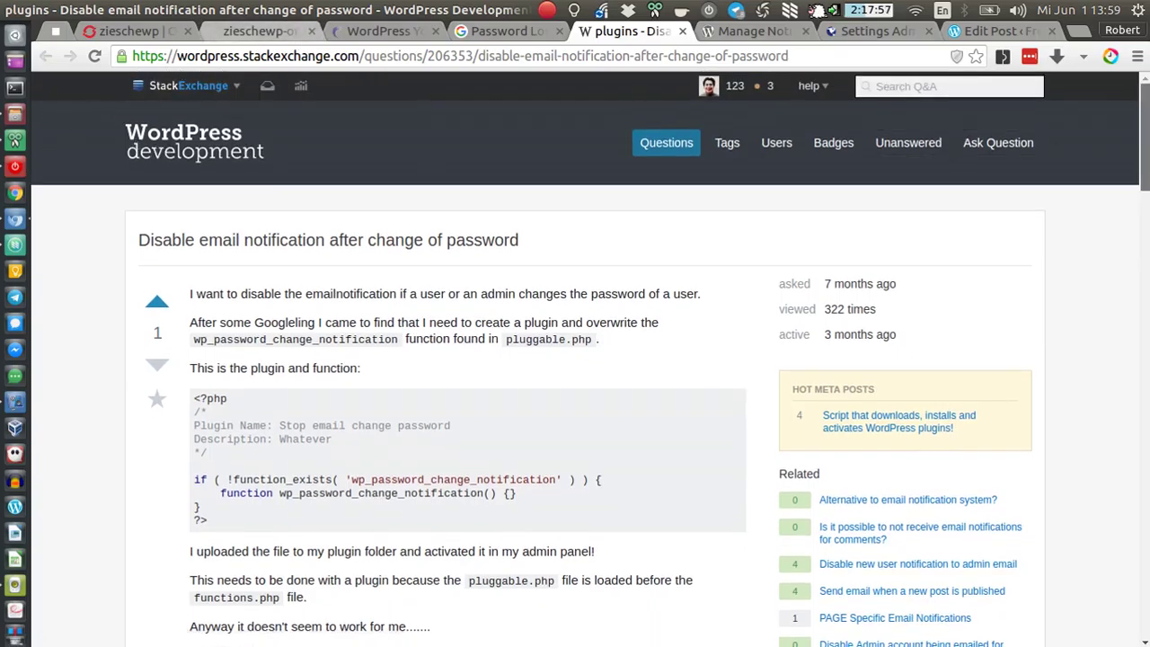
- Read the comments recommending Manage Notification E-mails, then return to that plugin's page
{"action": "scroll", "coordinate": [584, 359], "scroll_direction": "down", "scroll_amount": 2}
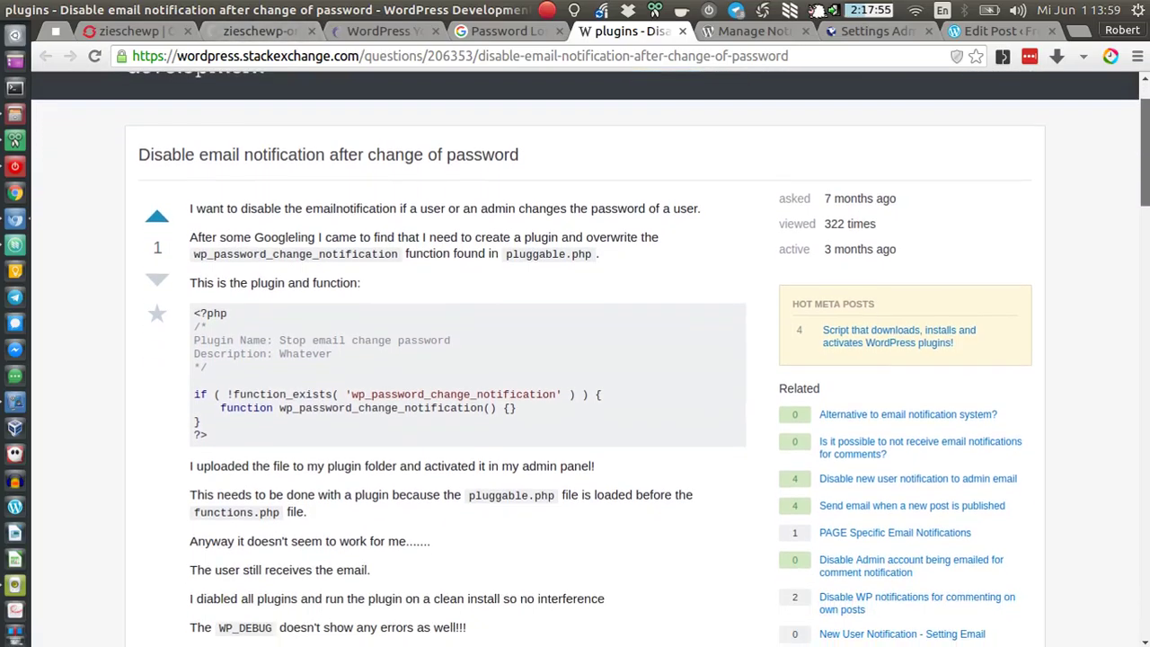
{"action": "scroll", "coordinate": [584, 360], "scroll_direction": "down", "scroll_amount": 1}
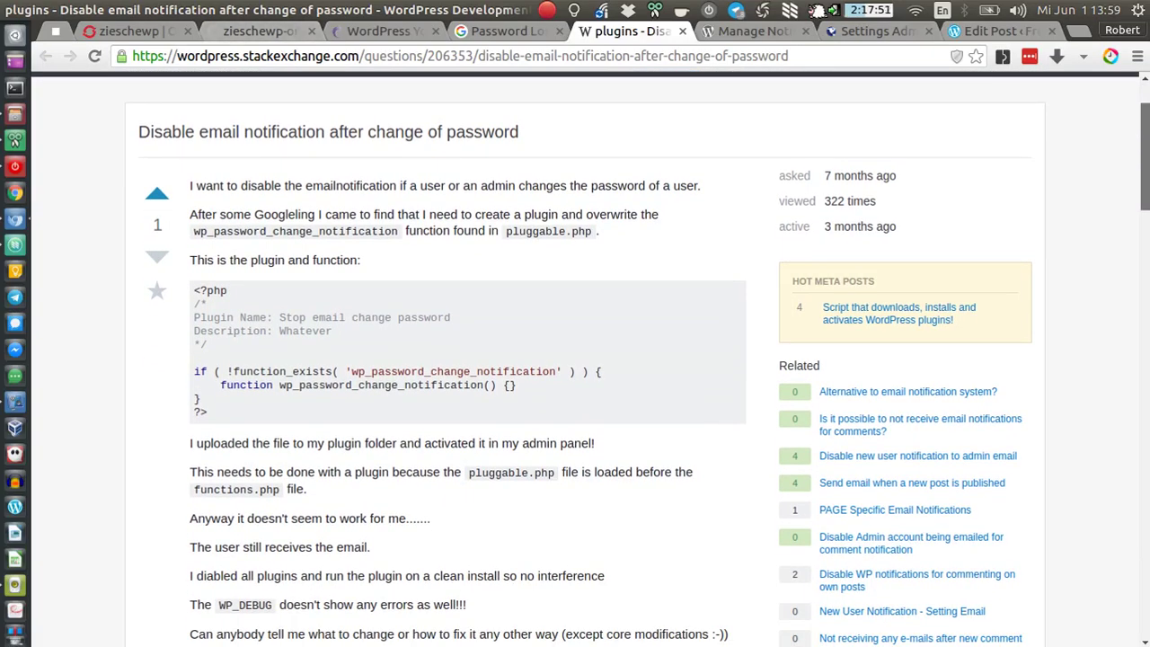
{"action": "scroll", "coordinate": [584, 359], "scroll_direction": "down", "scroll_amount": 2}
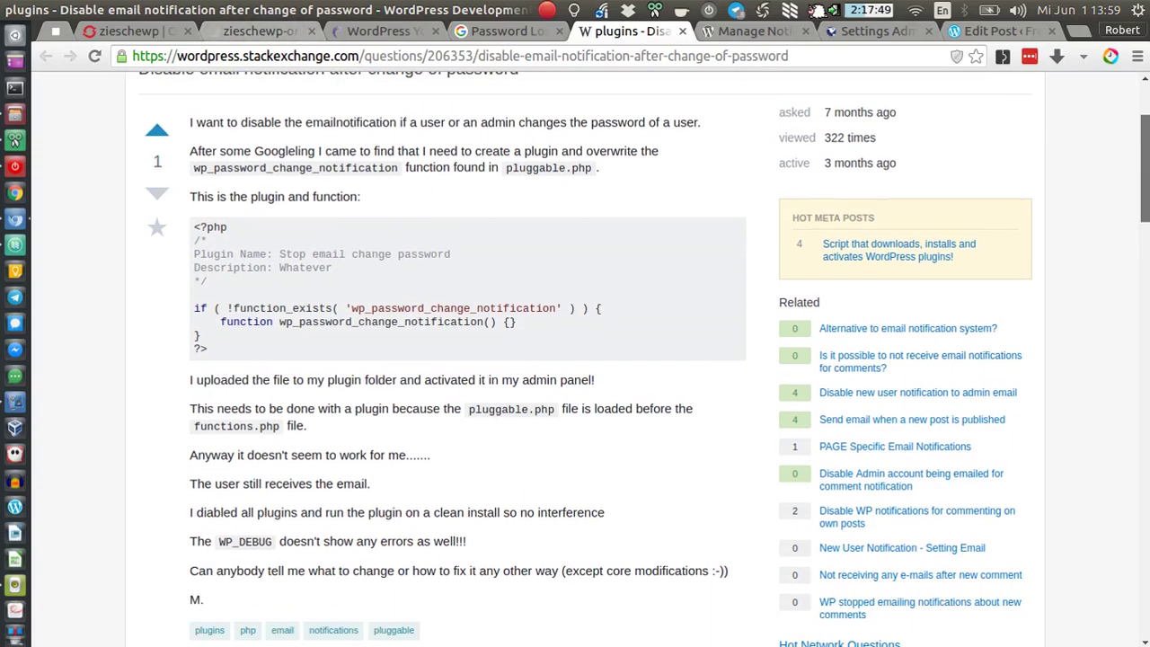
{"action": "scroll", "coordinate": [584, 360], "scroll_direction": "up", "scroll_amount": 1}
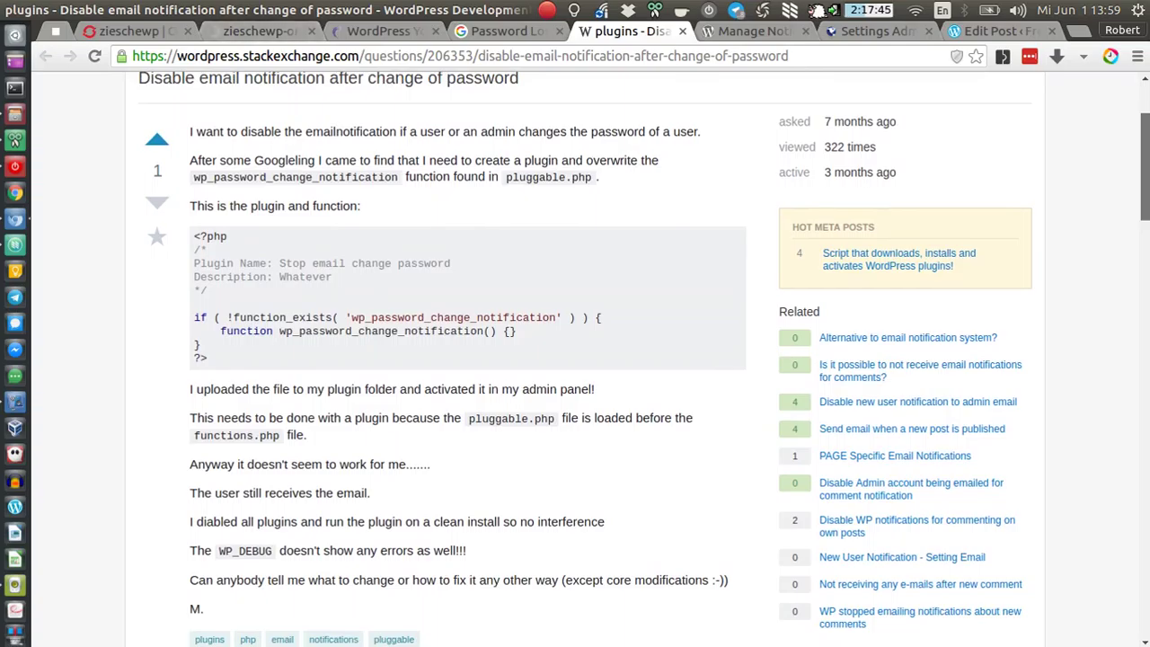
{"action": "scroll", "coordinate": [575, 359], "scroll_direction": "down", "scroll_amount": 3}
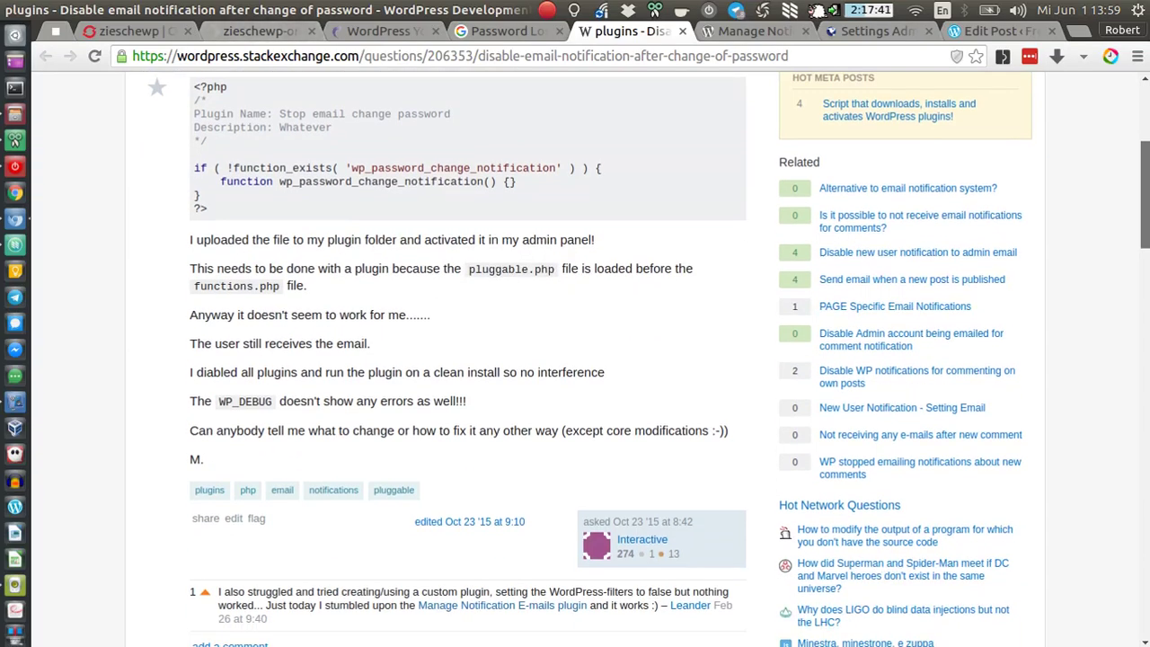
{"action": "scroll", "coordinate": [242, 388], "scroll_direction": "down", "scroll_amount": 1}
{"action": "scroll", "coordinate": [242, 388], "scroll_direction": "down", "scroll_amount": 3}
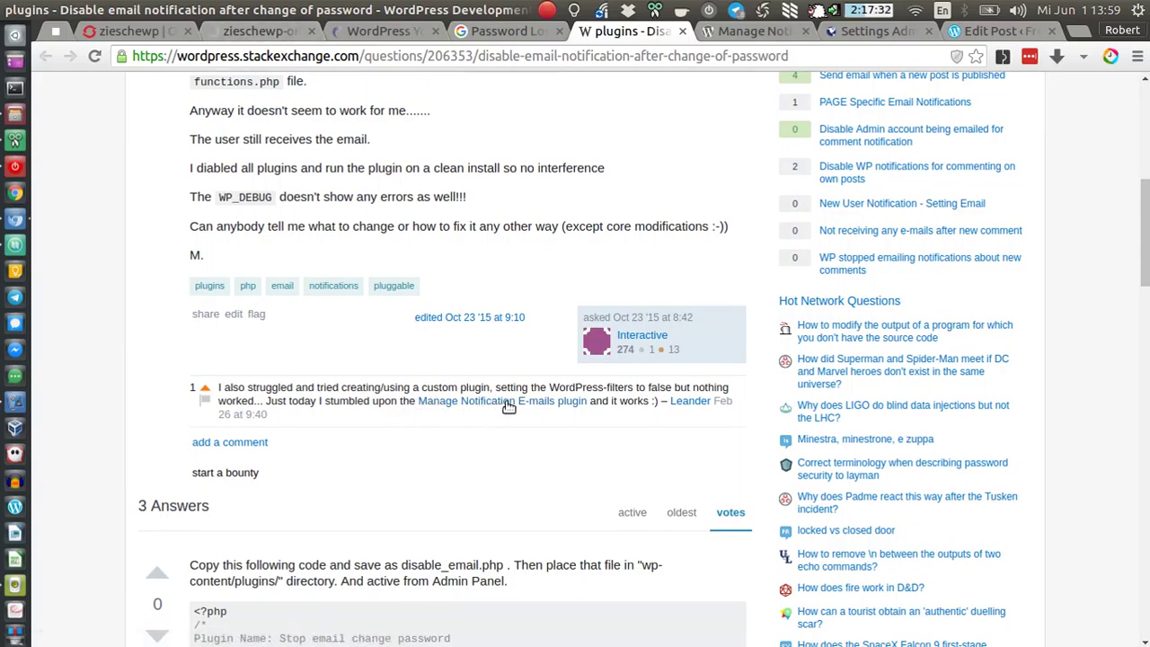
{"action": "left_click", "coordinate": [725, 44]}
{"action": "left_click_drag", "start_coordinate": [1144, 301], "coordinate": [1144, 157]}
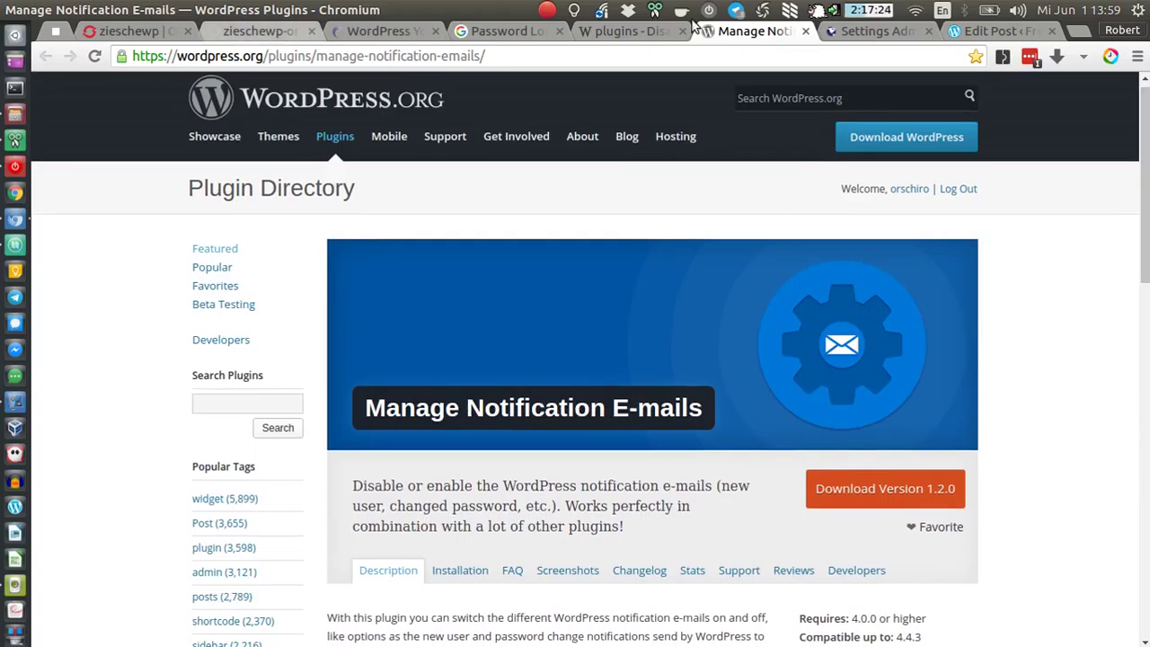
- Verify Notification e-mails settings have admin new-user and password-change e-mails unticked, then revisit the plugin page
{"action": "left_click", "coordinate": [873, 31]}
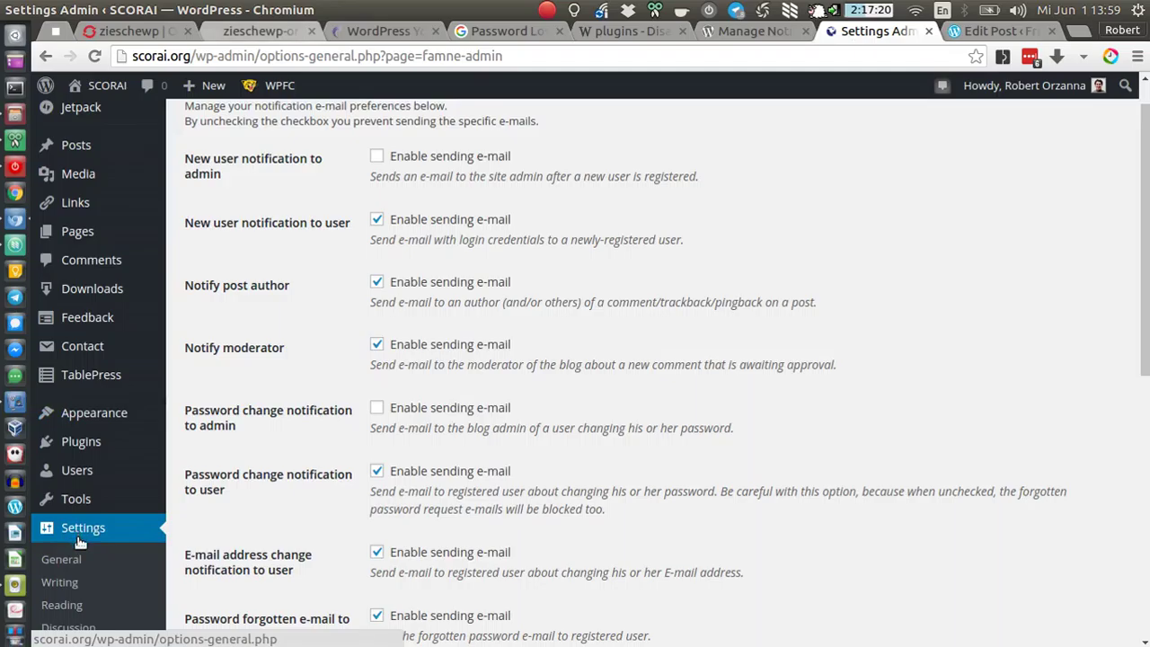
{"action": "scroll", "coordinate": [94, 386], "scroll_direction": "down", "scroll_amount": 3}
{"action": "scroll", "coordinate": [106, 400], "scroll_direction": "down", "scroll_amount": 2}
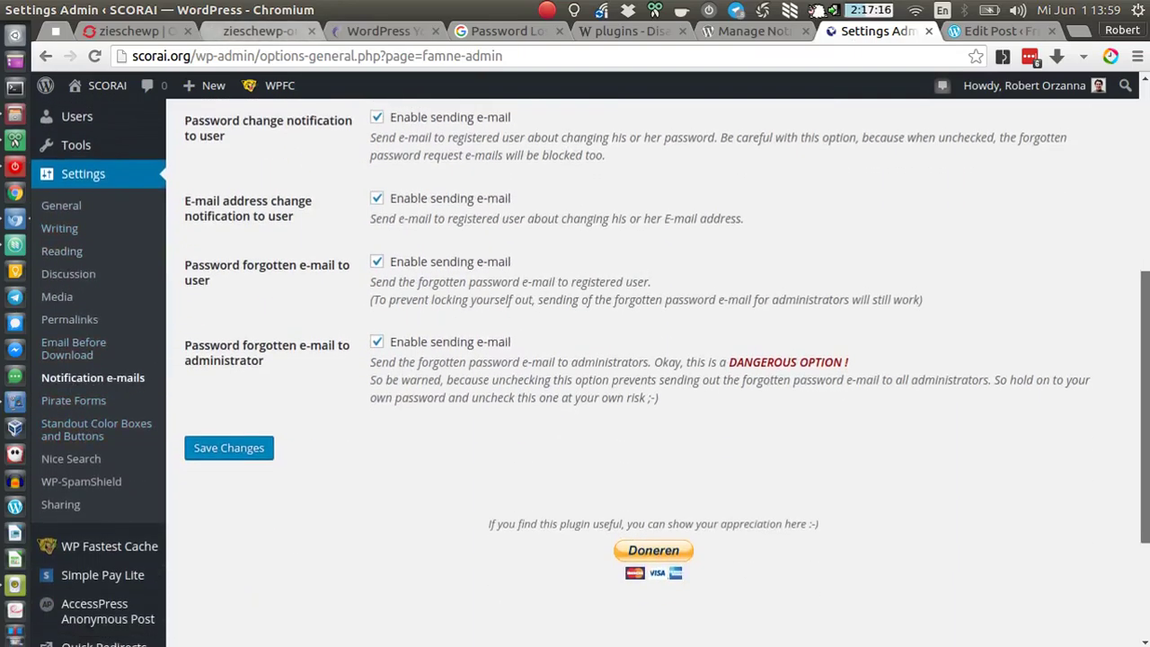
{"action": "scroll", "coordinate": [981, 316], "scroll_direction": "up", "scroll_amount": 5}
{"action": "scroll", "coordinate": [981, 317], "scroll_direction": "up", "scroll_amount": 1}
{"action": "scroll", "coordinate": [981, 317], "scroll_direction": "up", "scroll_amount": 2}
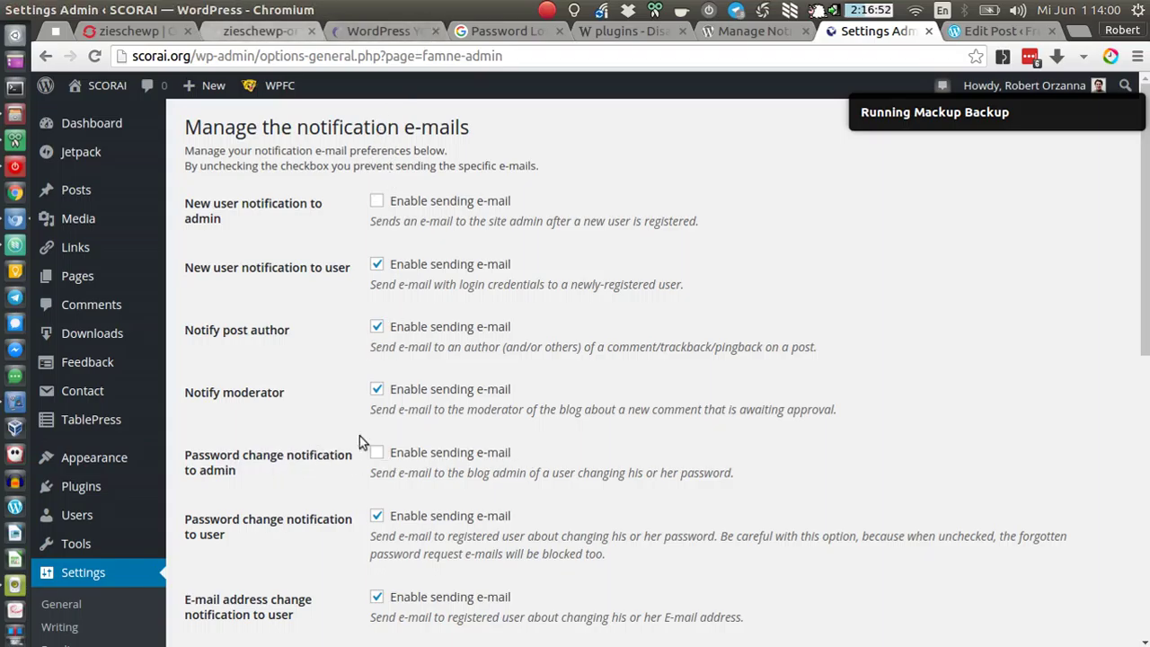
{"action": "scroll", "coordinate": [364, 414], "scroll_direction": "down", "scroll_amount": 5}
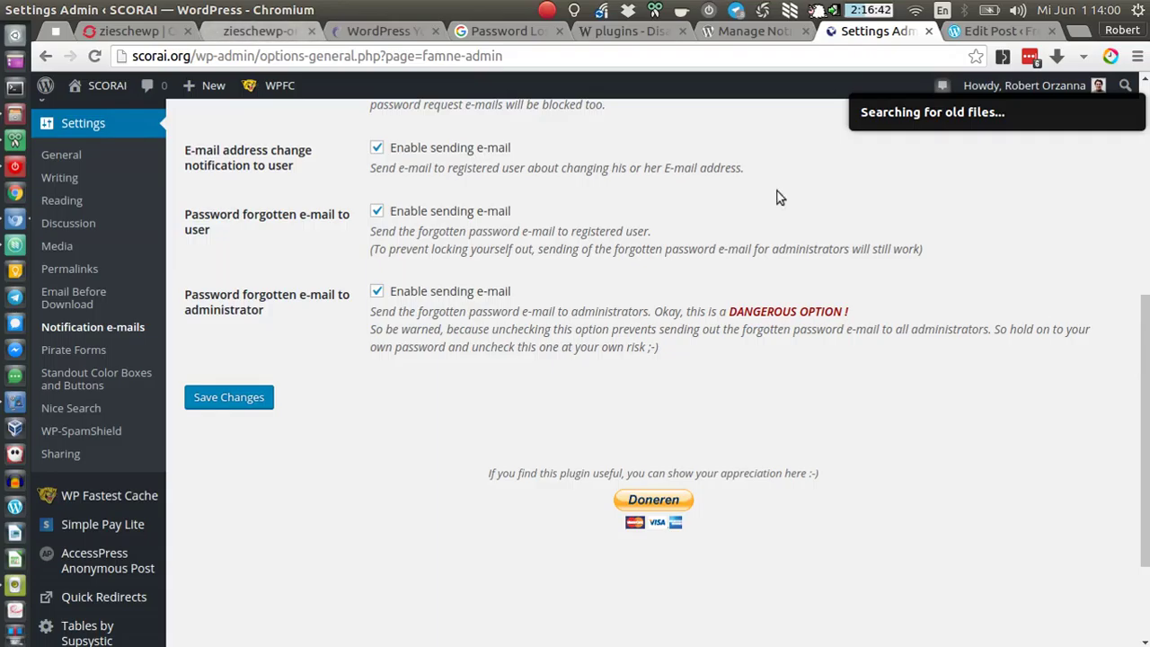
{"action": "left_click", "coordinate": [720, 38]}
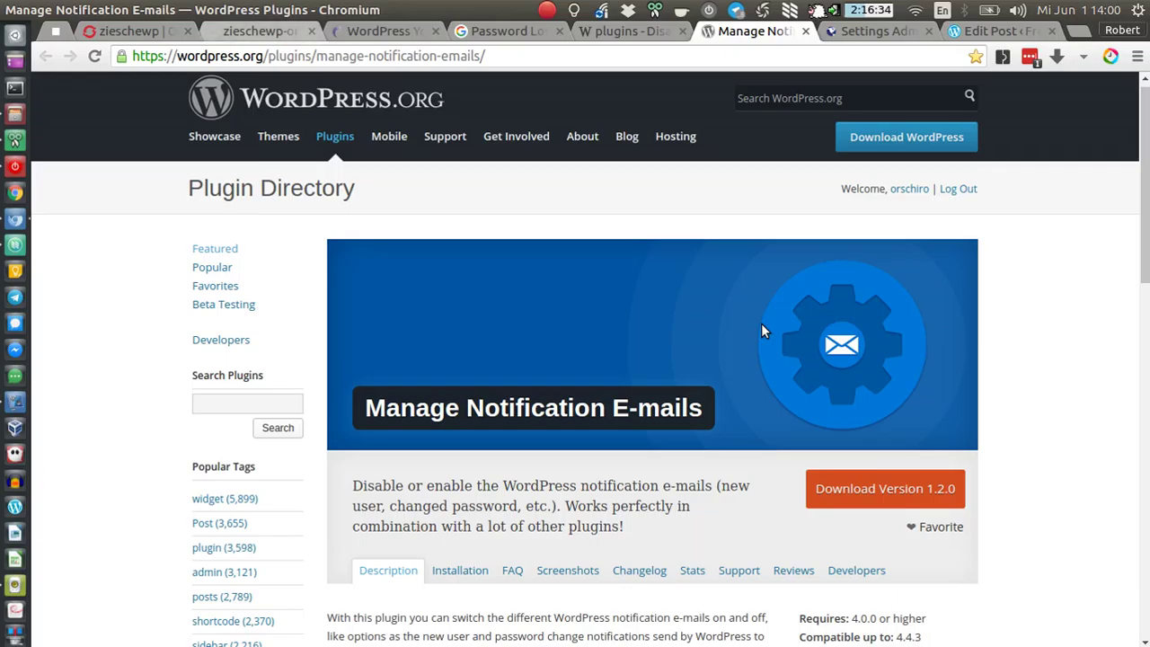
- Close the Google search results tab for the password-change e-mail query
{"action": "scroll", "coordinate": [761, 331], "scroll_direction": "down", "scroll_amount": 4}
{"action": "scroll", "coordinate": [1011, 421], "scroll_direction": "down", "scroll_amount": 2}
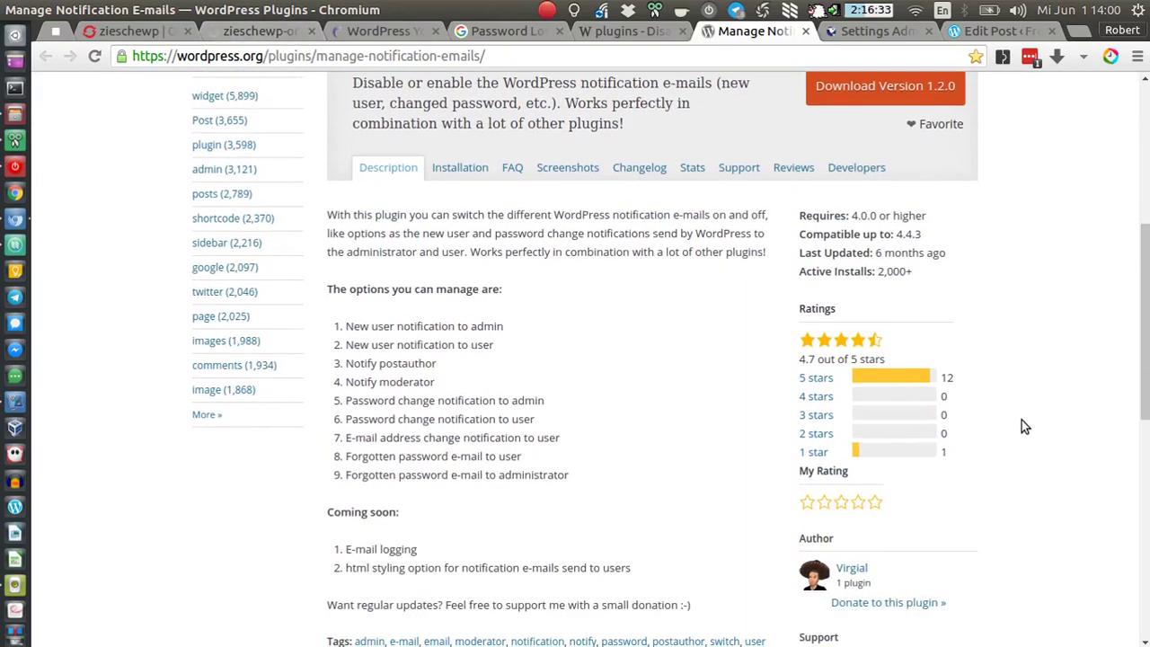
{"action": "scroll", "coordinate": [1033, 412], "scroll_direction": "up", "scroll_amount": 4}
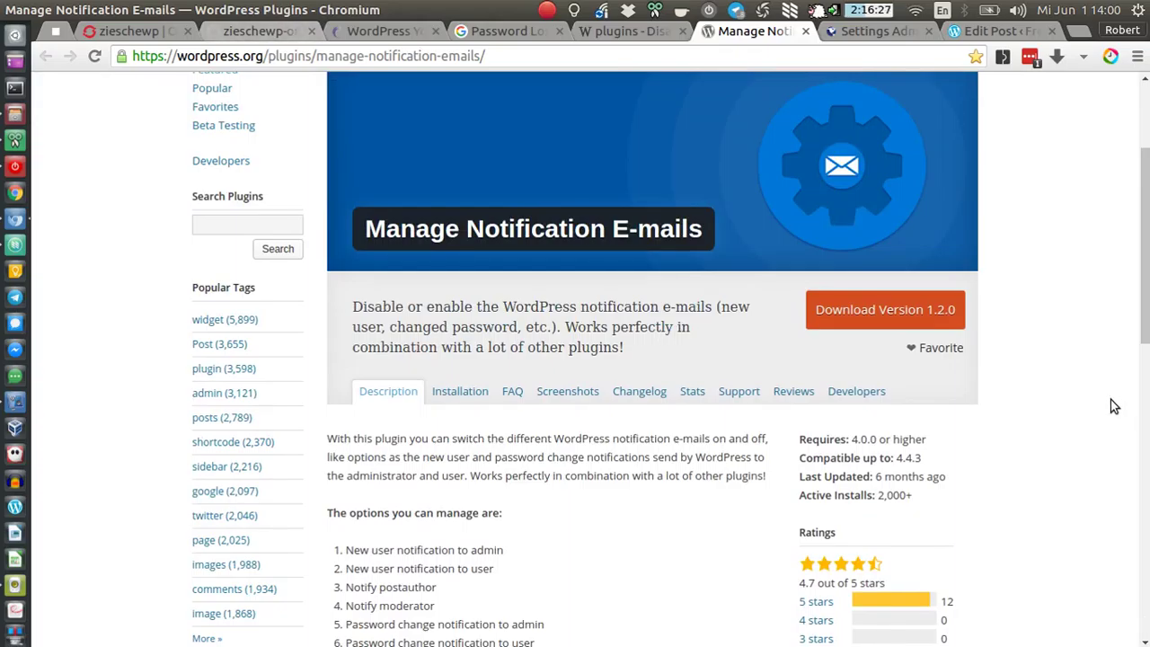
{"action": "left_click", "coordinate": [549, 30]}
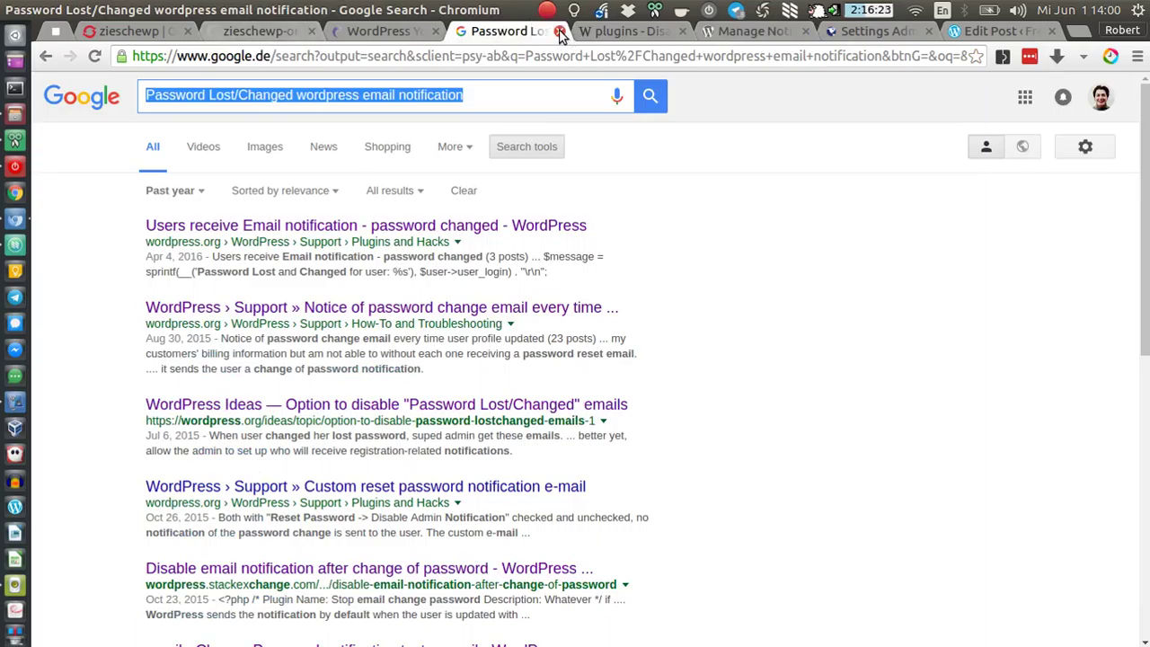
{"action": "left_click", "coordinate": [560, 32]}
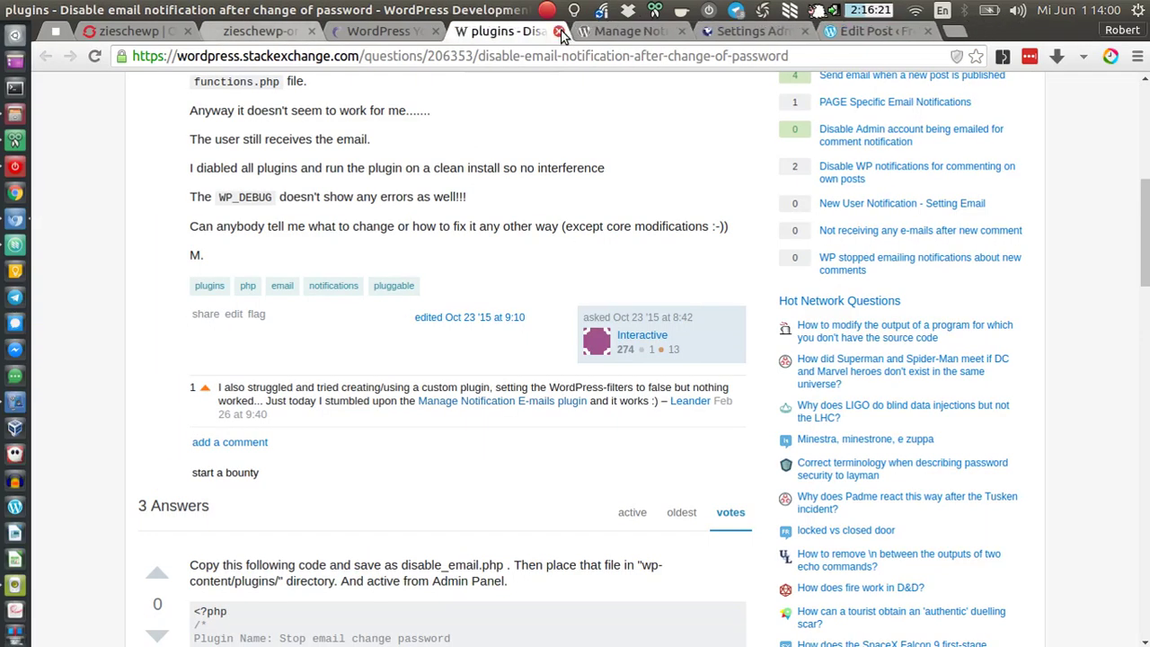
{"action": "left_click", "coordinate": [547, 10]}
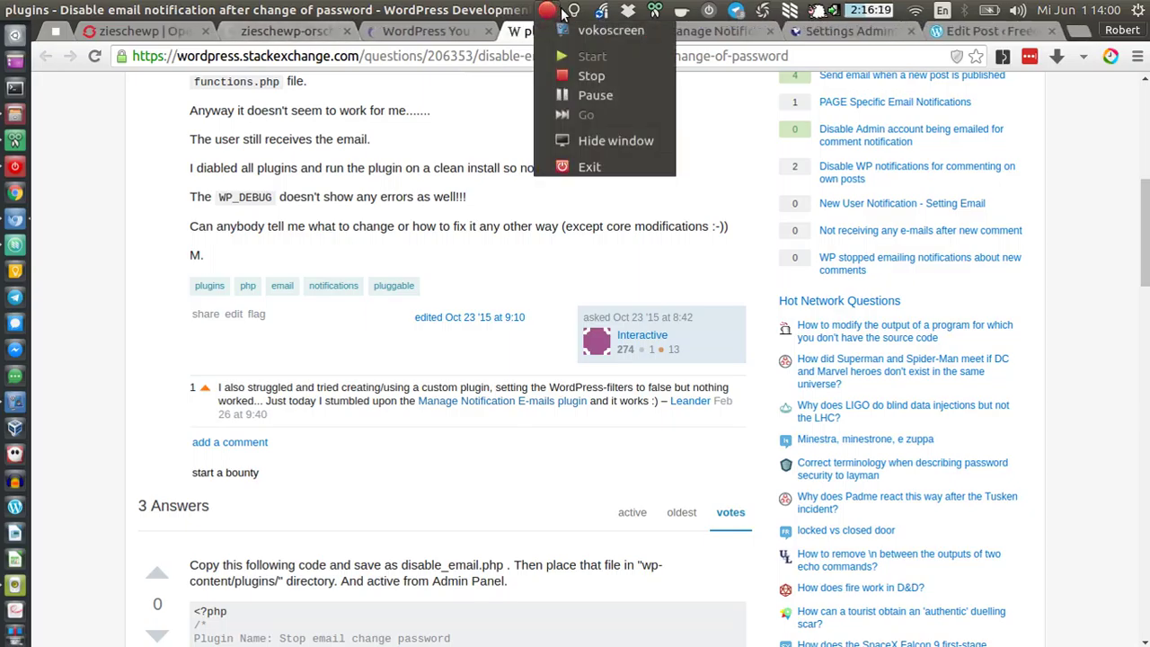